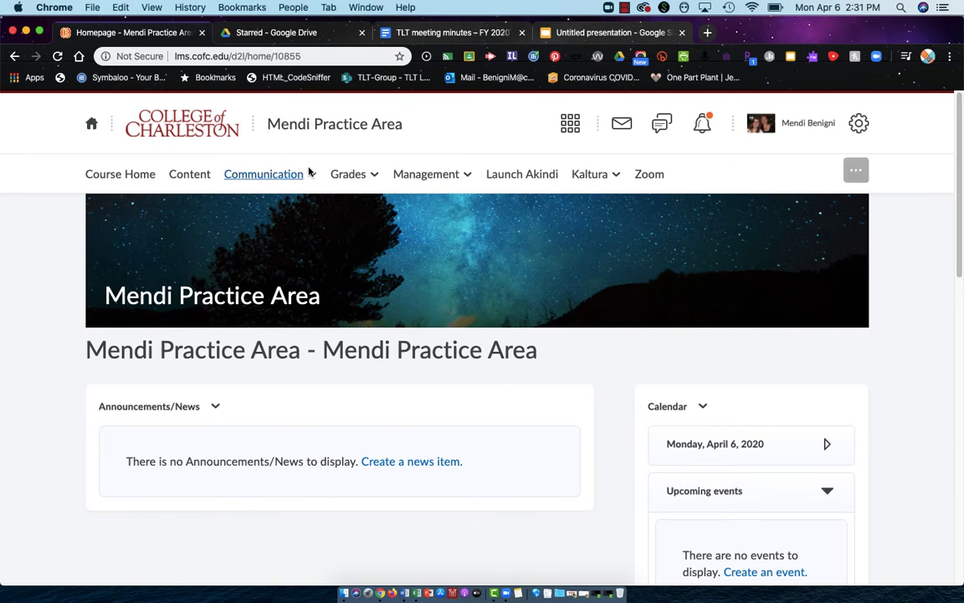
# Open the course's Grades area and start the Grades Setup Wizard
pyautogui.click(375, 176)
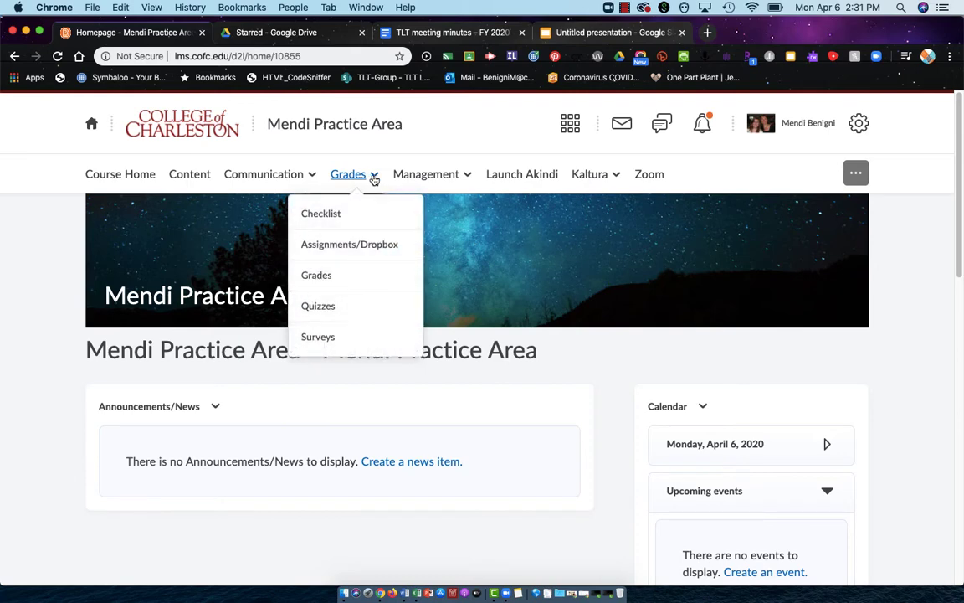
pyautogui.click(350, 284)
pyautogui.scroll(-1, 486, 331)
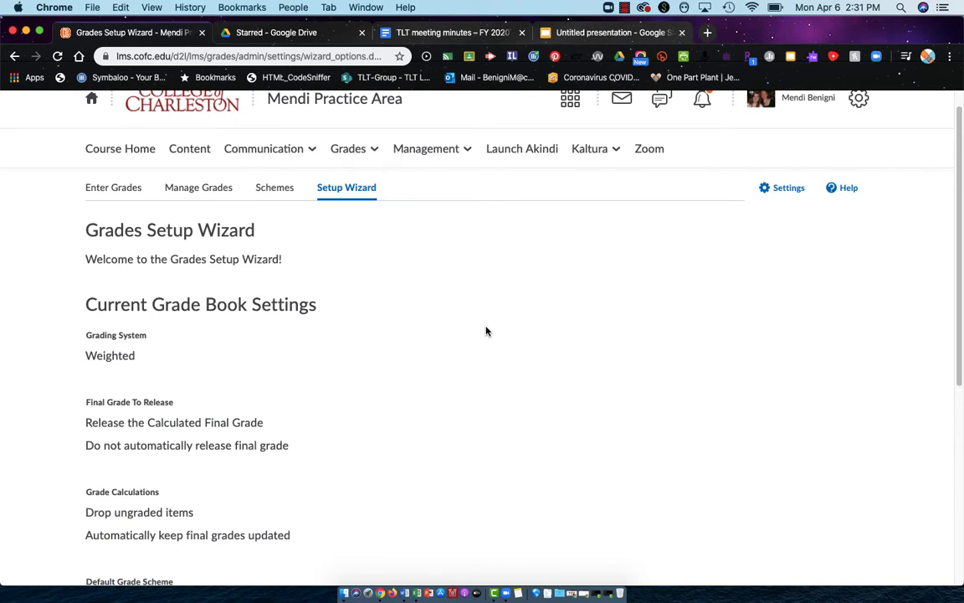
pyautogui.scroll(-10, 486, 332)
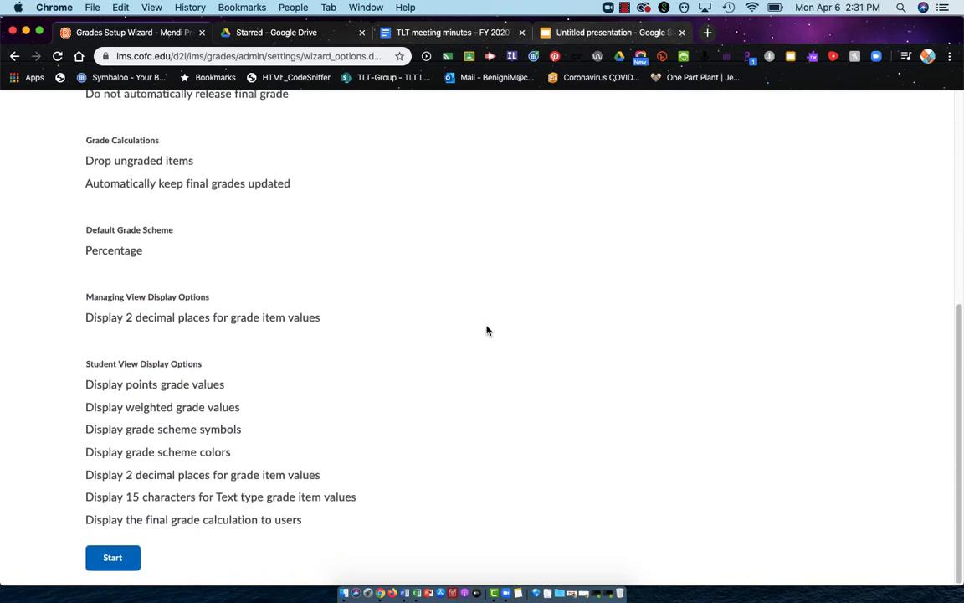
pyautogui.click(121, 567)
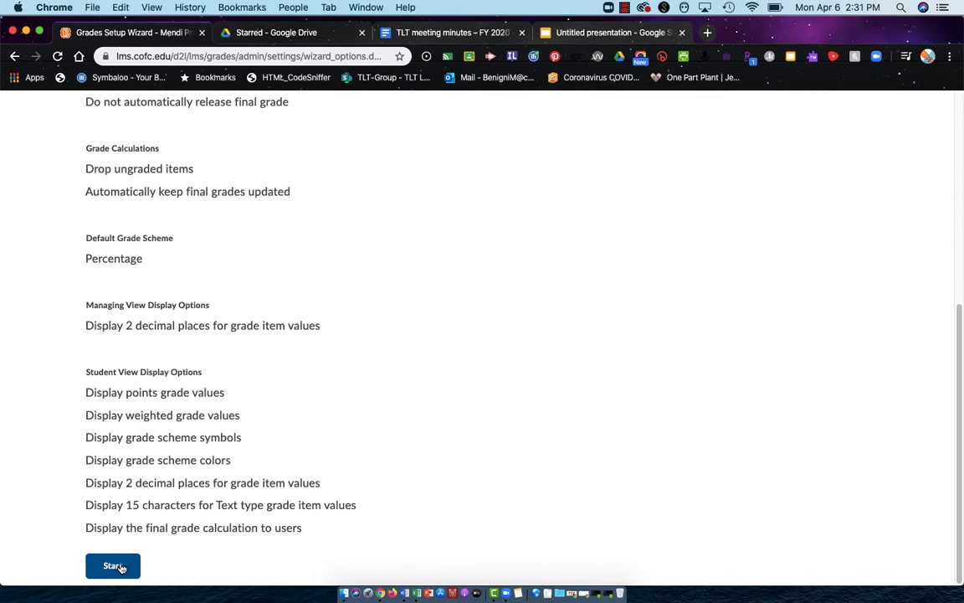
pyautogui.click(121, 567)
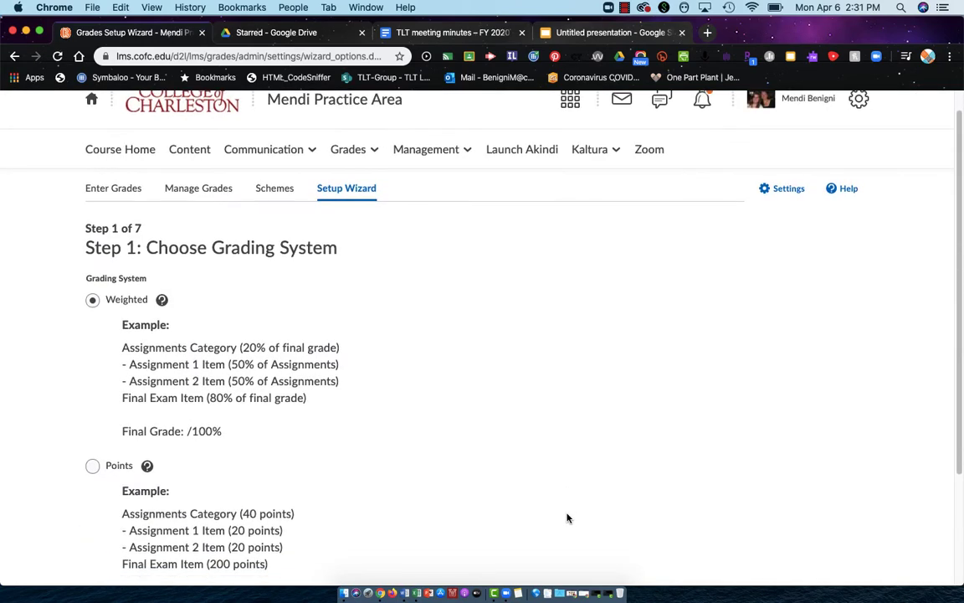
# Choose Points as the grading system and continue to the final grade release options
pyautogui.scroll(-1, 567, 518)
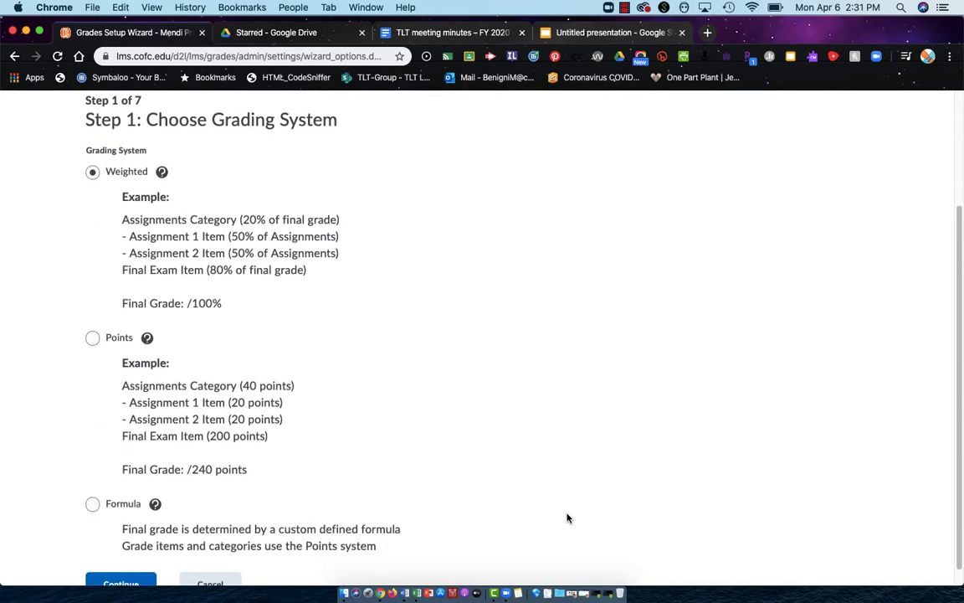
pyautogui.scroll(-1, 567, 518)
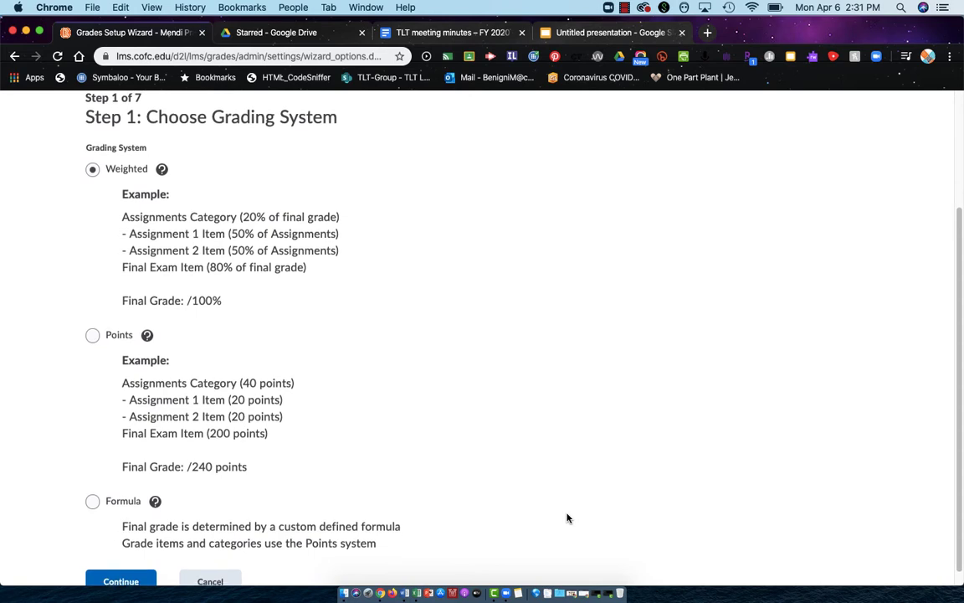
pyautogui.scroll(-1, 566, 518)
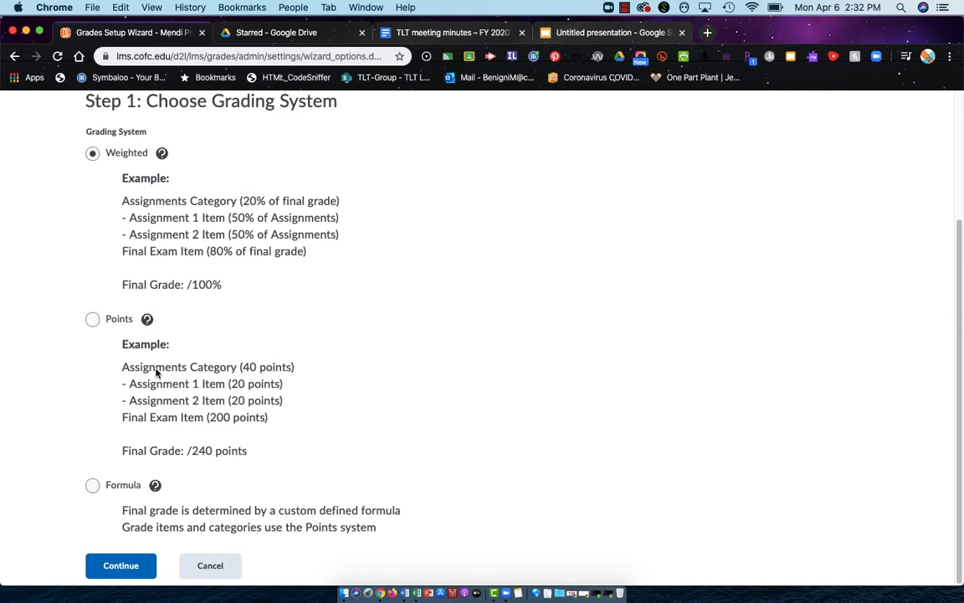
pyautogui.scroll(3, 495, 355)
pyautogui.scroll(-1, 496, 355)
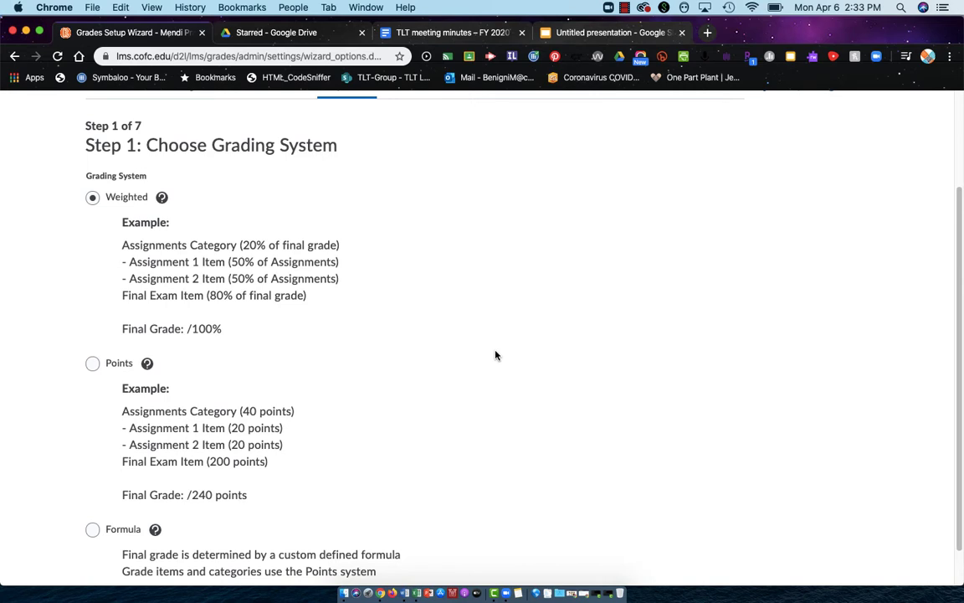
pyautogui.scroll(-2, 309, 415)
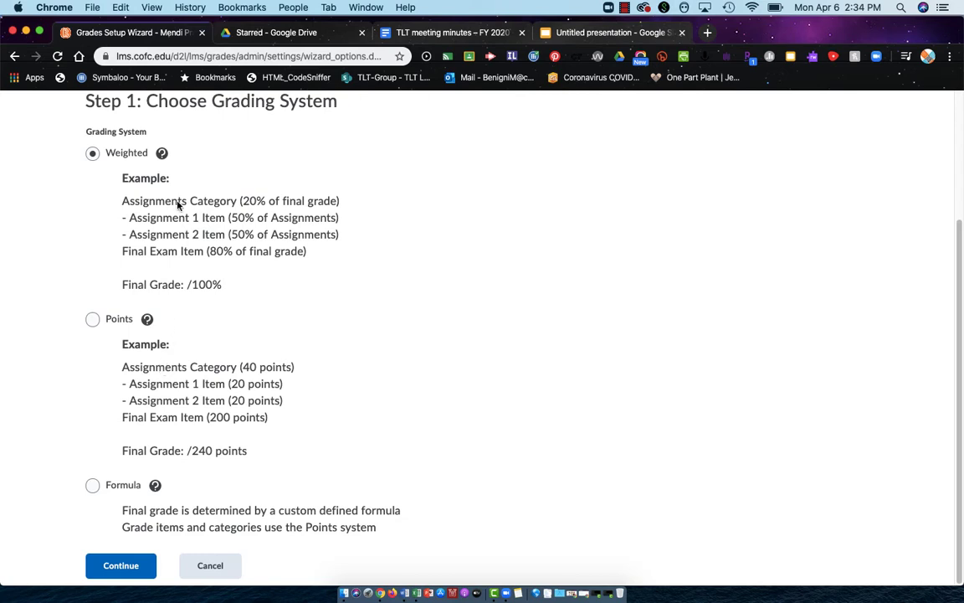
pyautogui.click(92, 319)
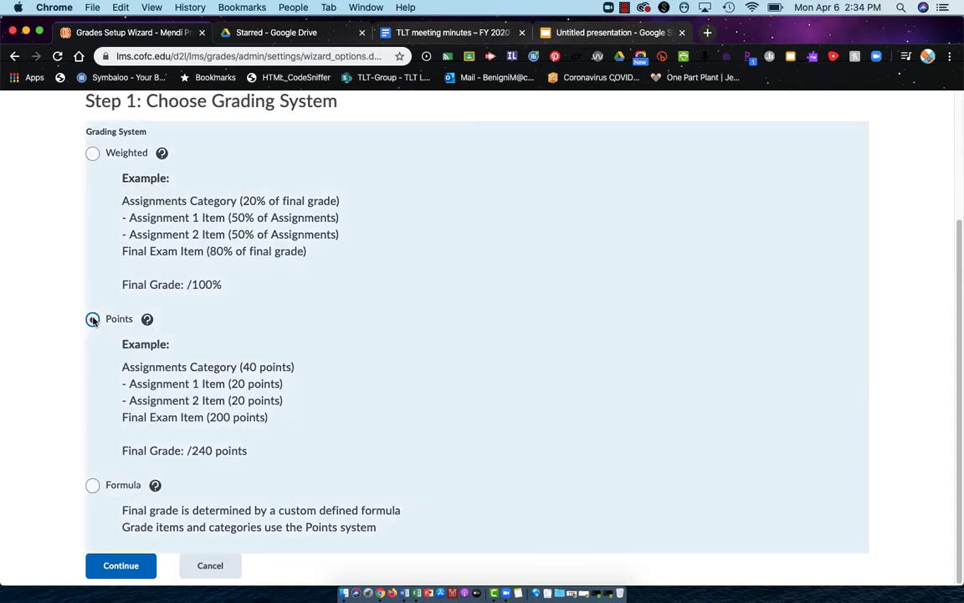
pyautogui.click(123, 567)
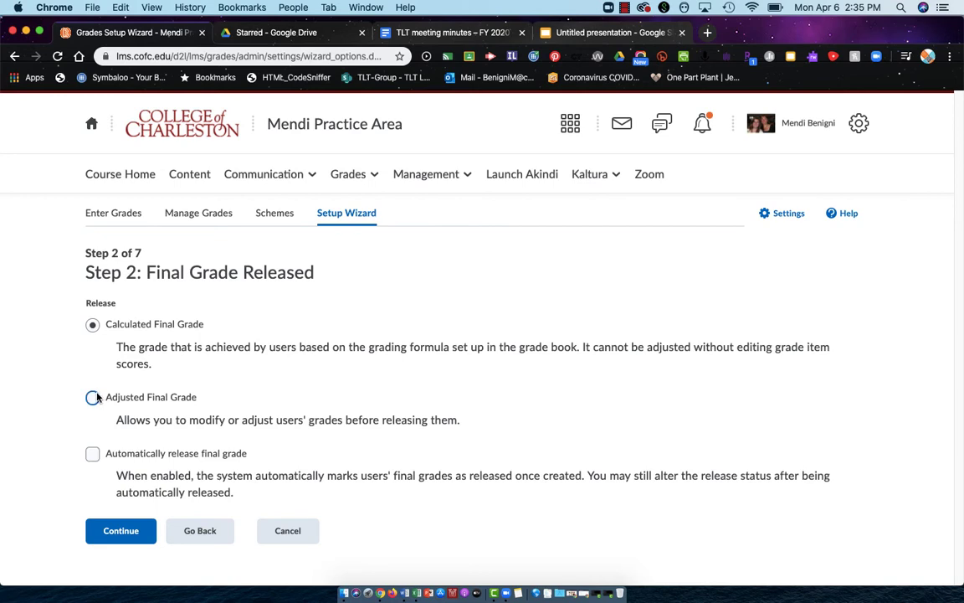
# Enable automatic release of the calculated final grade, and accept dropping ungraded items with final grades kept updated automatically
pyautogui.click(92, 454)
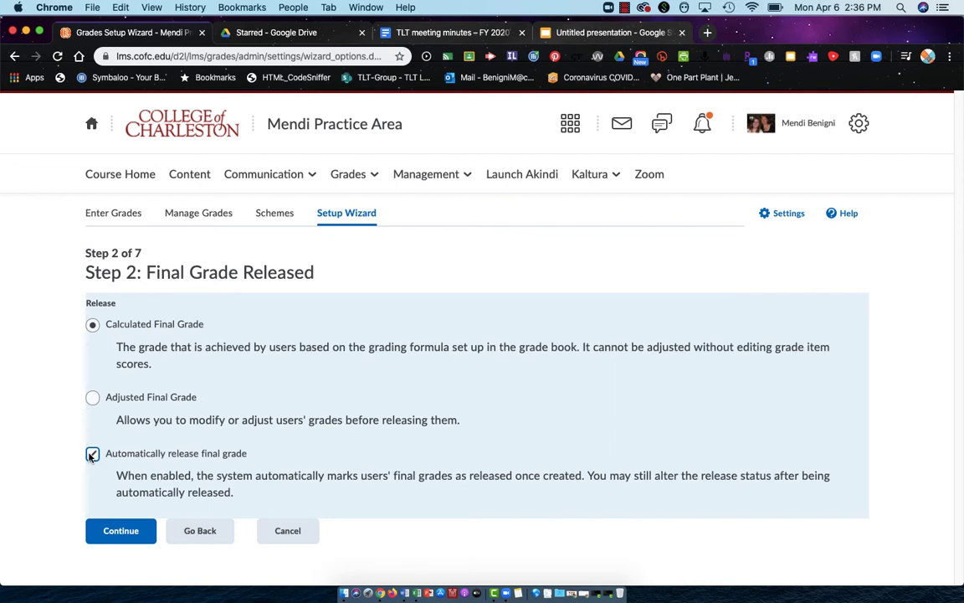
pyautogui.click(133, 532)
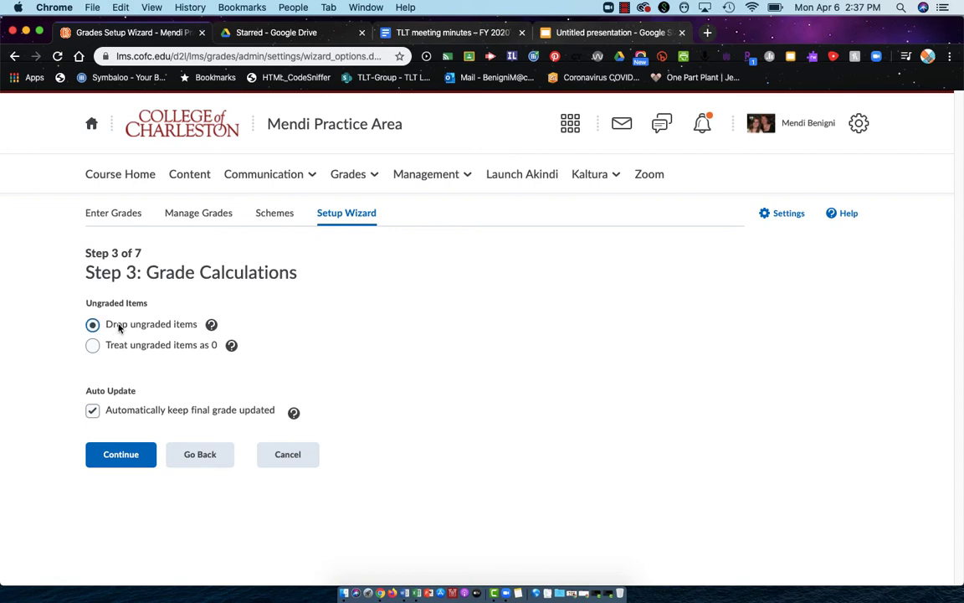
pyautogui.click(114, 457)
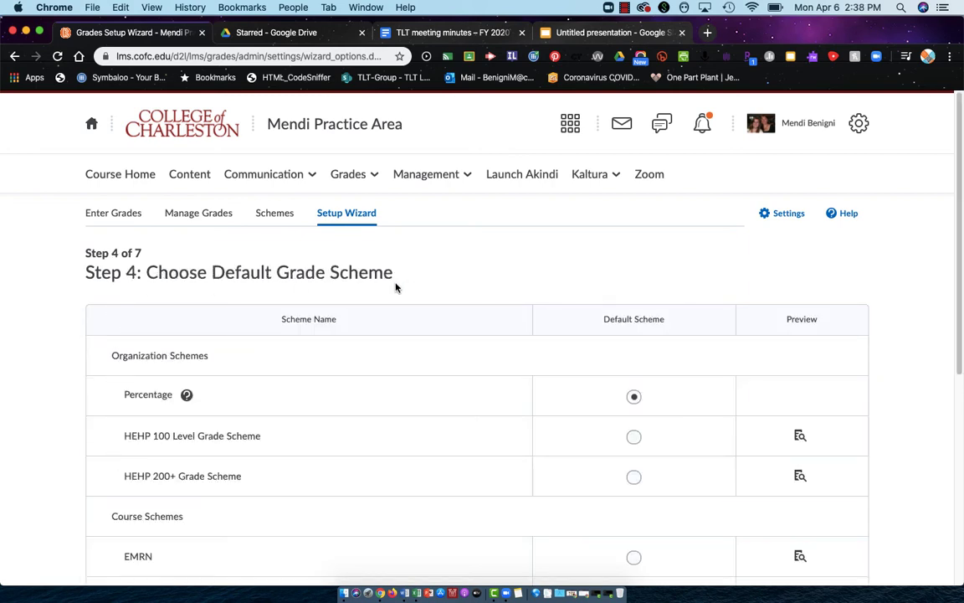
# Keep Percentage as the default grade scheme and 2 decimal places for the managing view
pyautogui.doubleClick(159, 397)
pyautogui.scroll(-5, 130, 398)
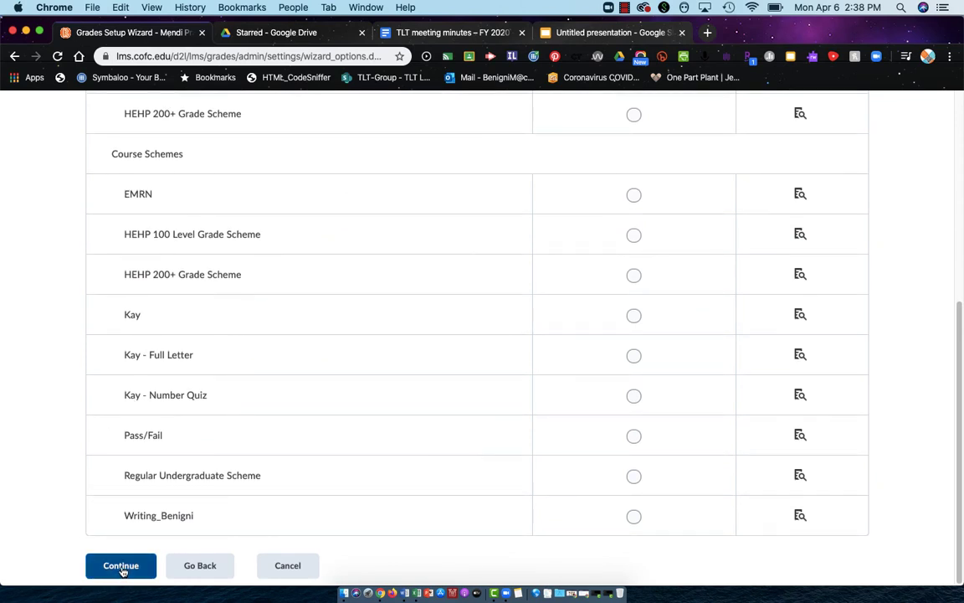
pyautogui.click(122, 567)
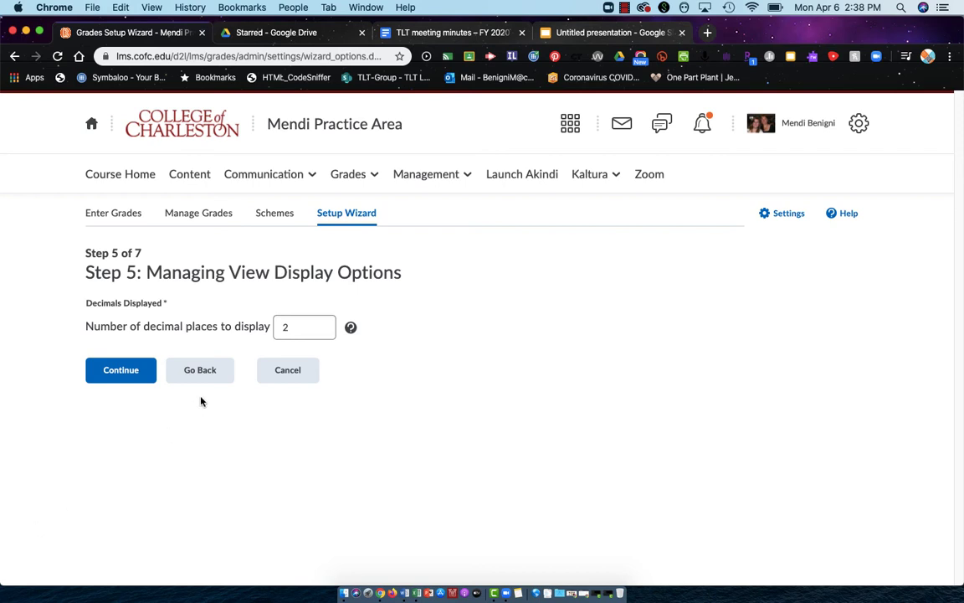
pyautogui.click(285, 326)
pyautogui.moveTo(286, 325); pyautogui.dragTo(274, 324)
pyautogui.click(110, 375)
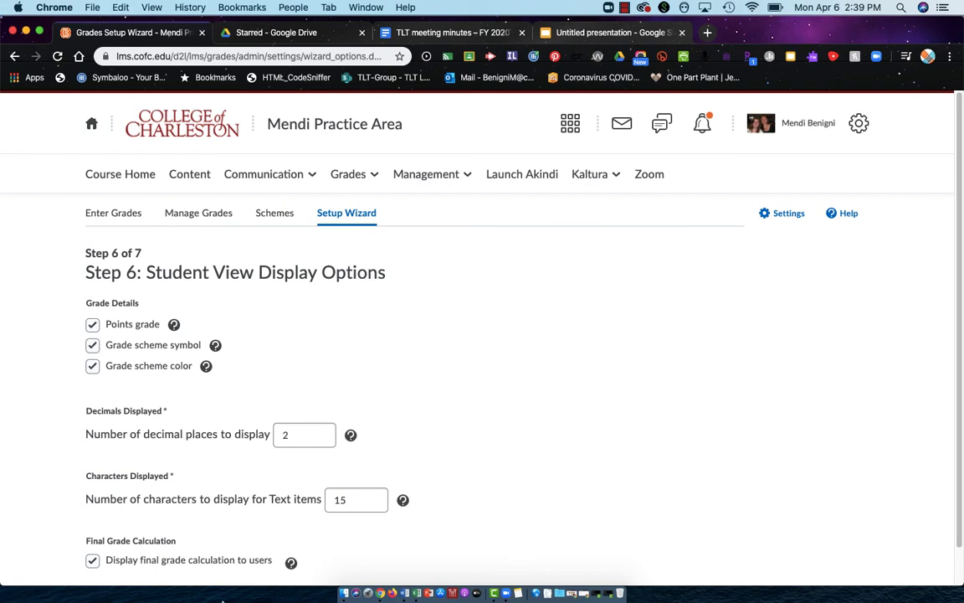
# Accept the current student view display options and finish the Grades Setup Wizard from its summary
pyautogui.scroll(-1, 241, 416)
pyautogui.click(295, 391)
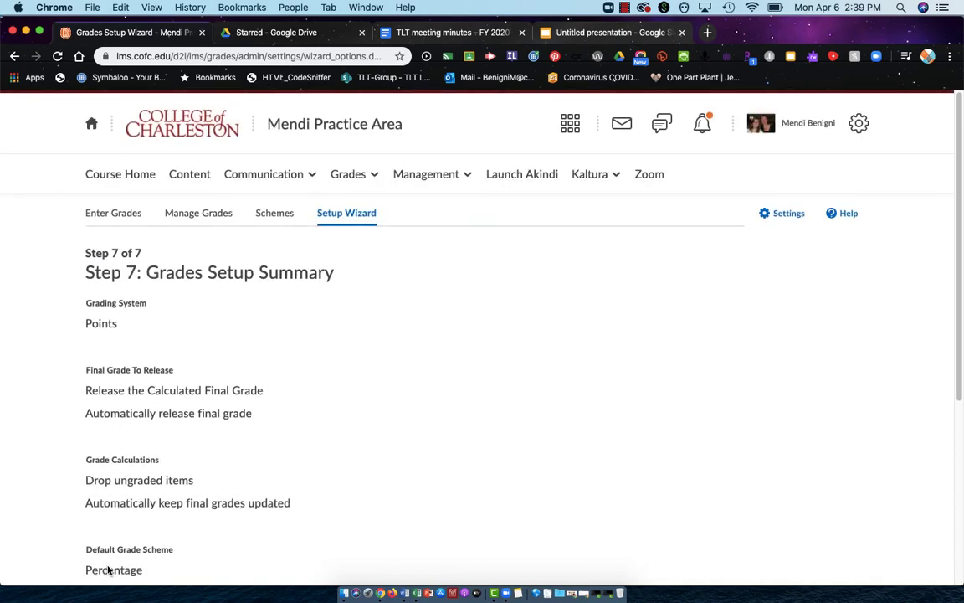
pyautogui.scroll(-7, 109, 570)
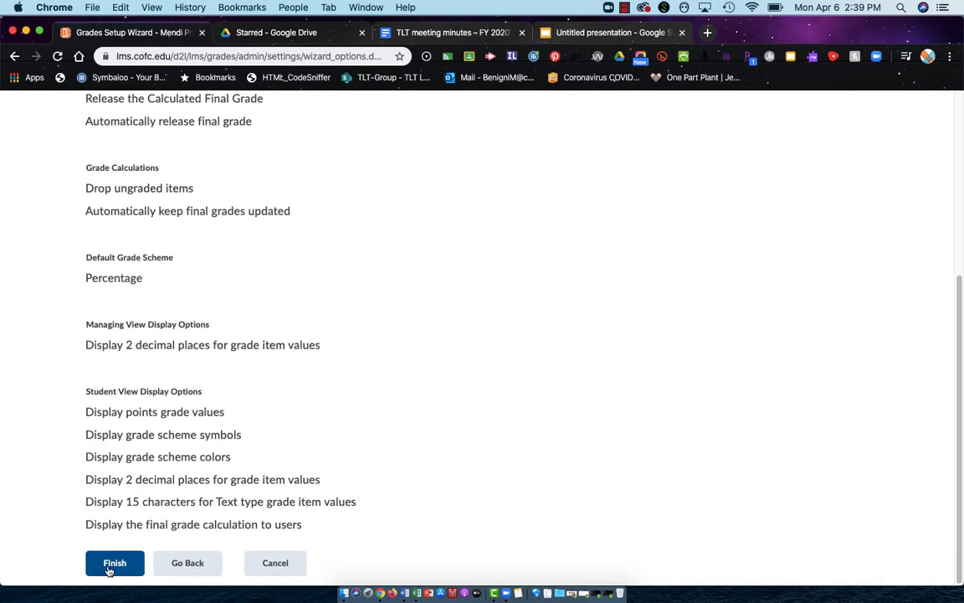
pyautogui.click(109, 566)
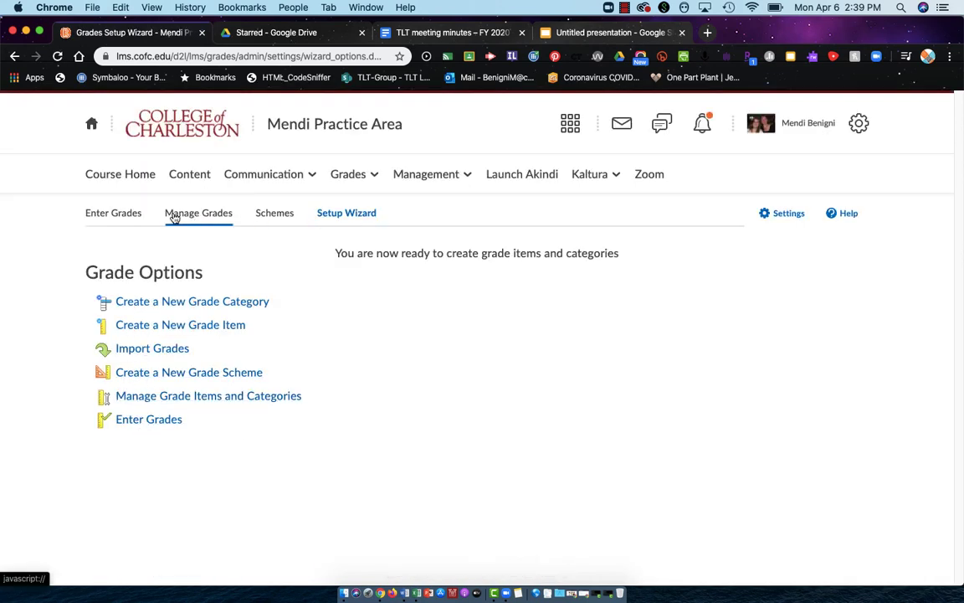
# View the Enter Grades page and the Manage Grades page
pyautogui.click(87, 215)
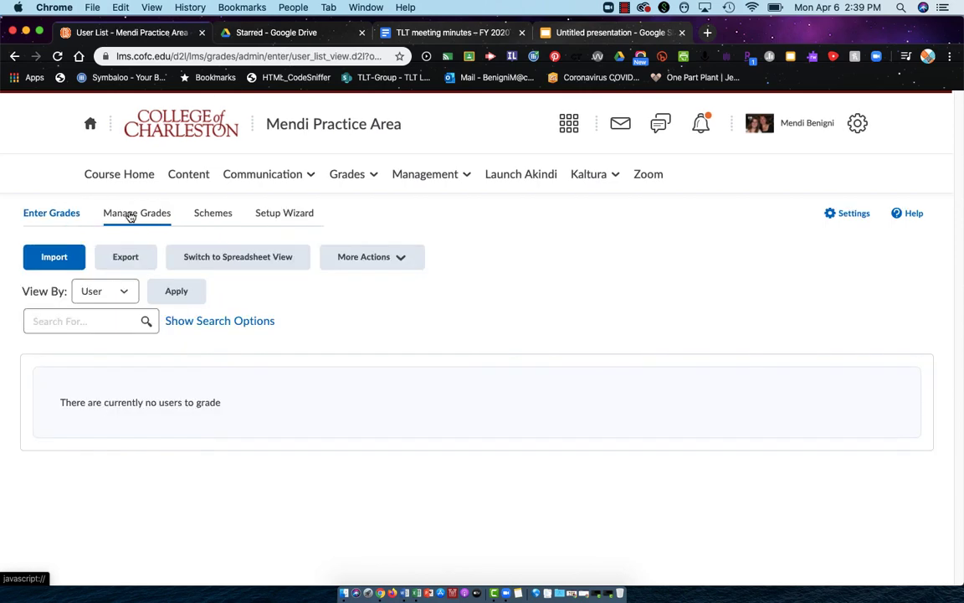
pyautogui.click(132, 214)
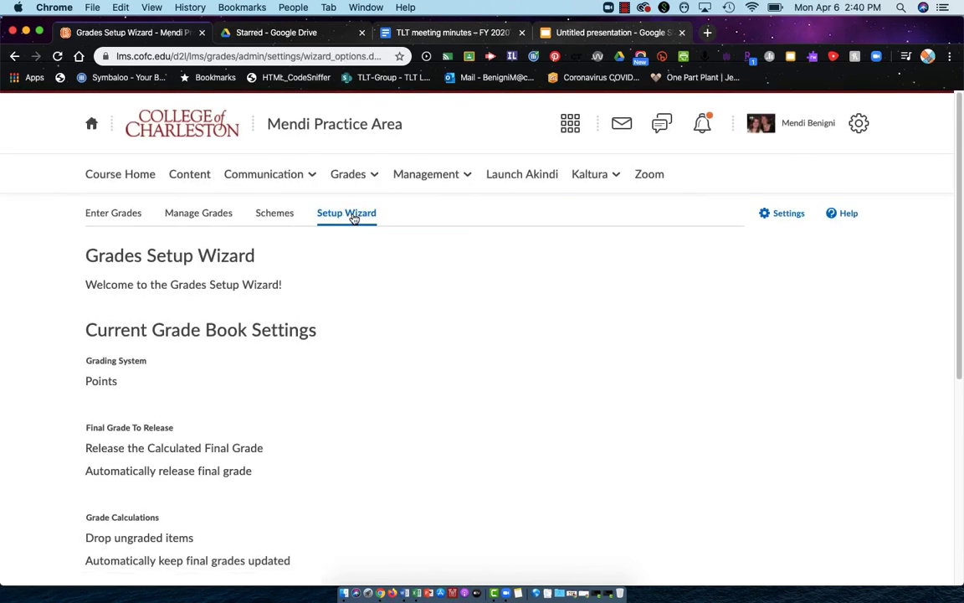
# Open the grade book settings and review the personal and org unit display options
pyautogui.click(792, 221)
pyautogui.scroll(-10, 591, 458)
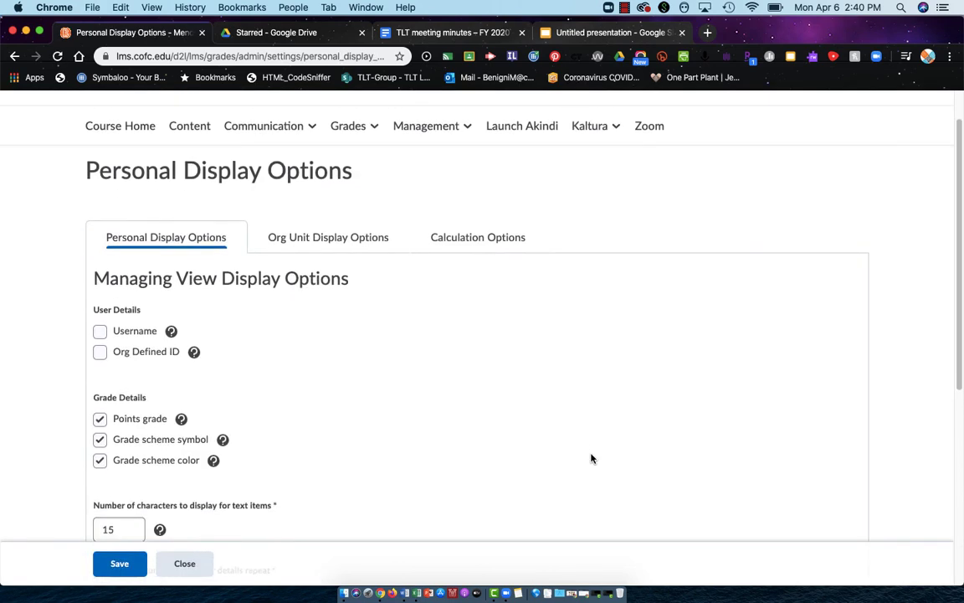
pyautogui.scroll(-1, 591, 458)
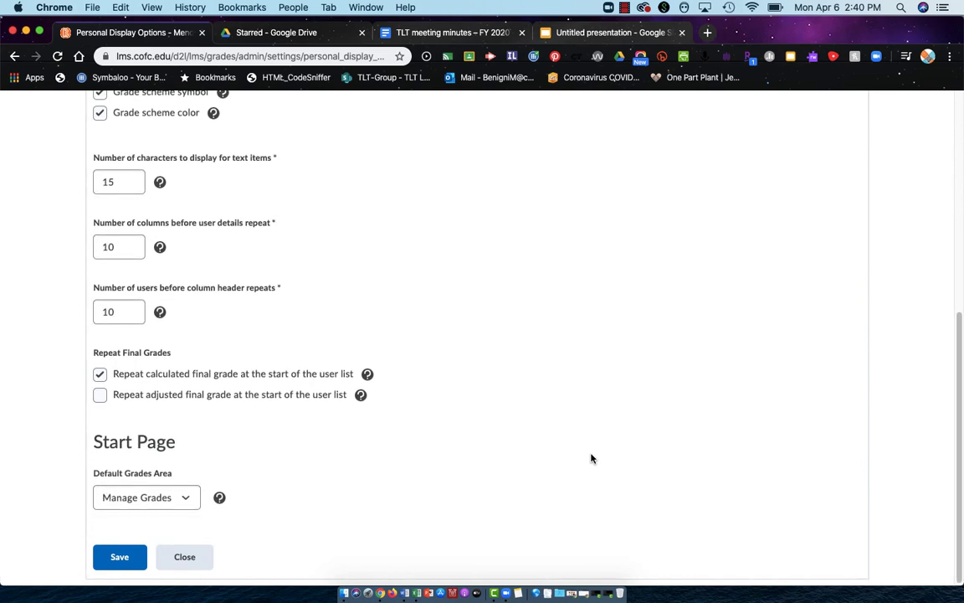
pyautogui.scroll(9, 592, 456)
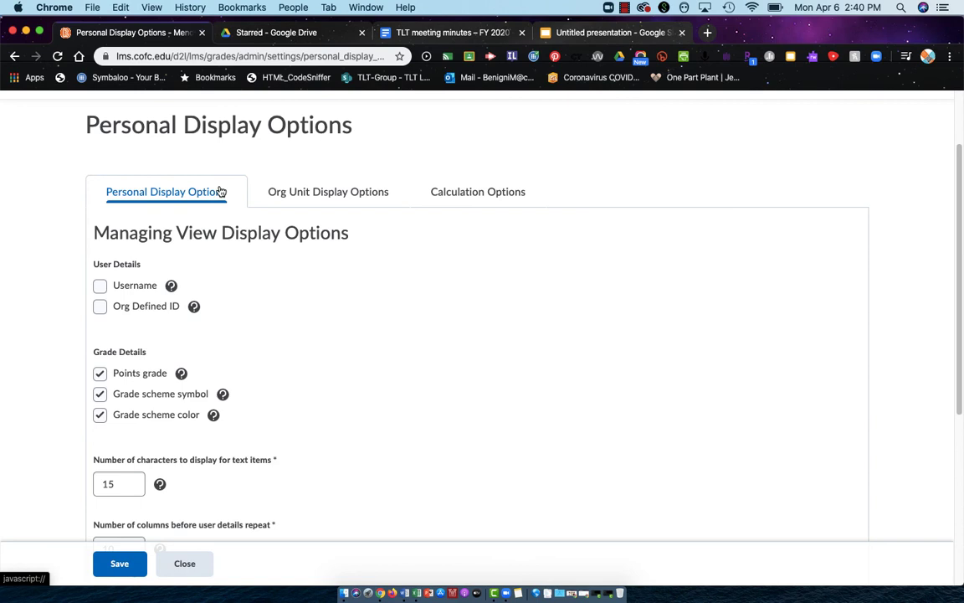
pyautogui.click(332, 197)
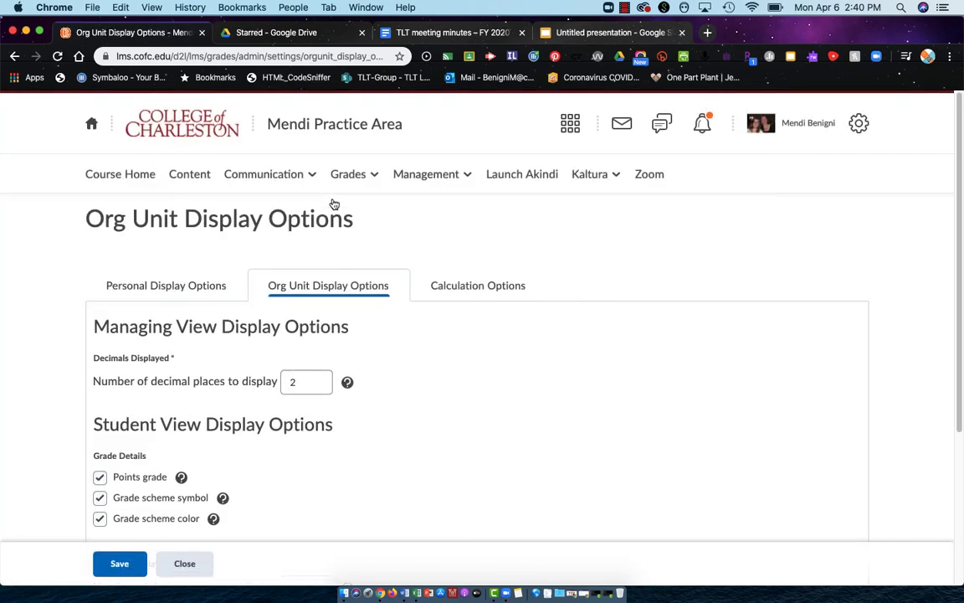
# Review the grade book's calculation options and save them with the current Points, final grade release and ungraded item choices
pyautogui.click(488, 288)
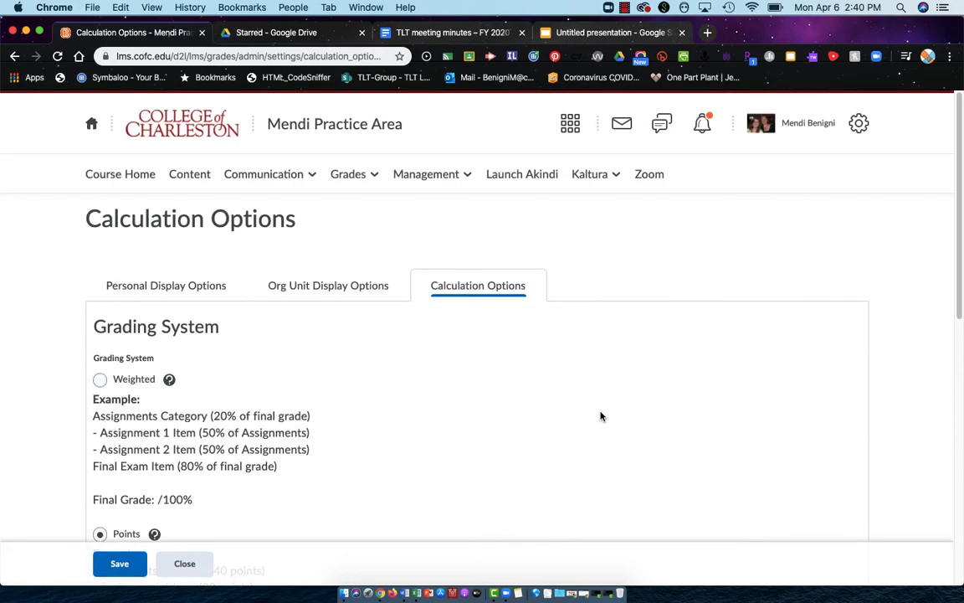
pyautogui.scroll(-4, 600, 416)
pyautogui.scroll(-7, 600, 416)
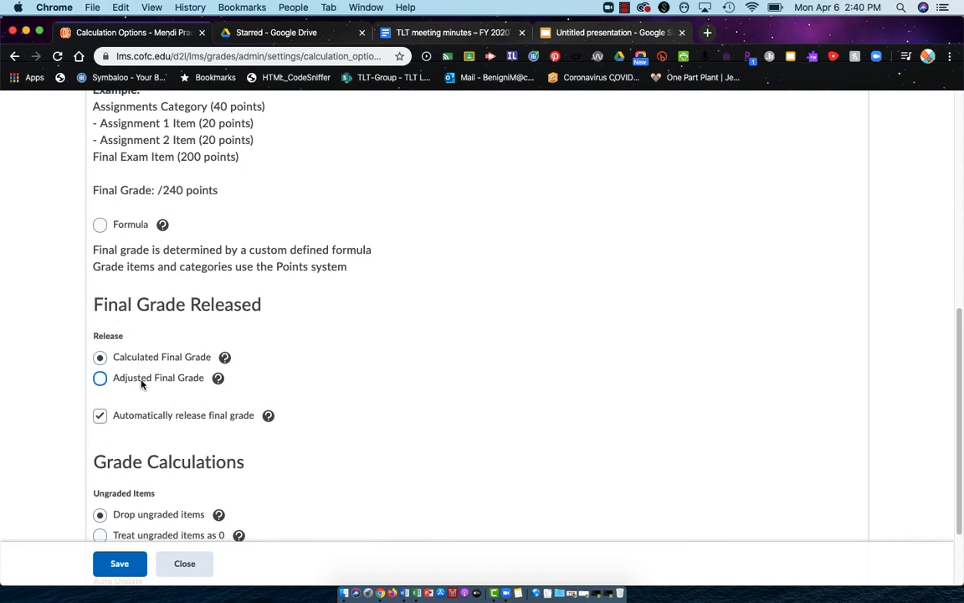
pyautogui.scroll(-3, 141, 384)
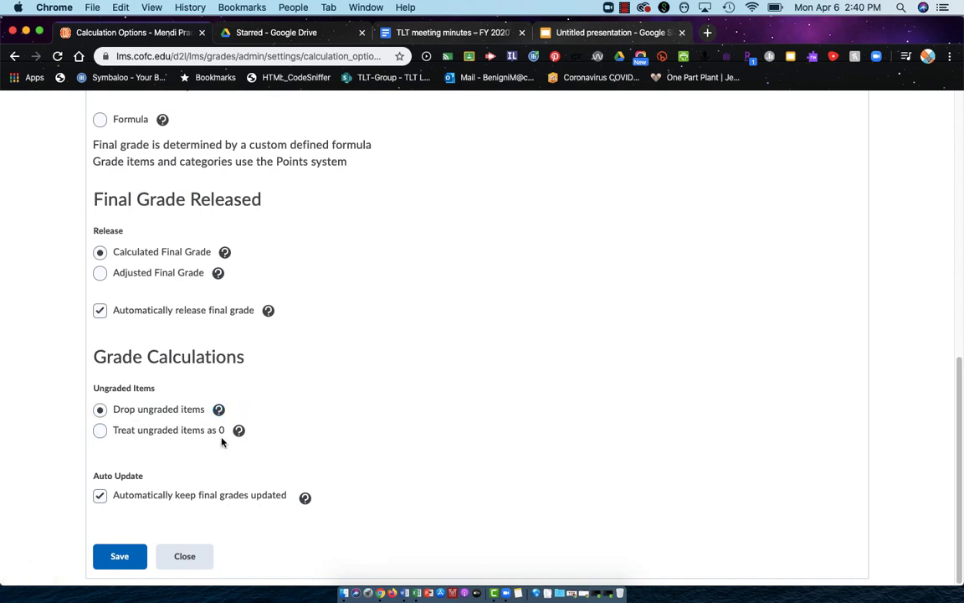
pyautogui.click(119, 563)
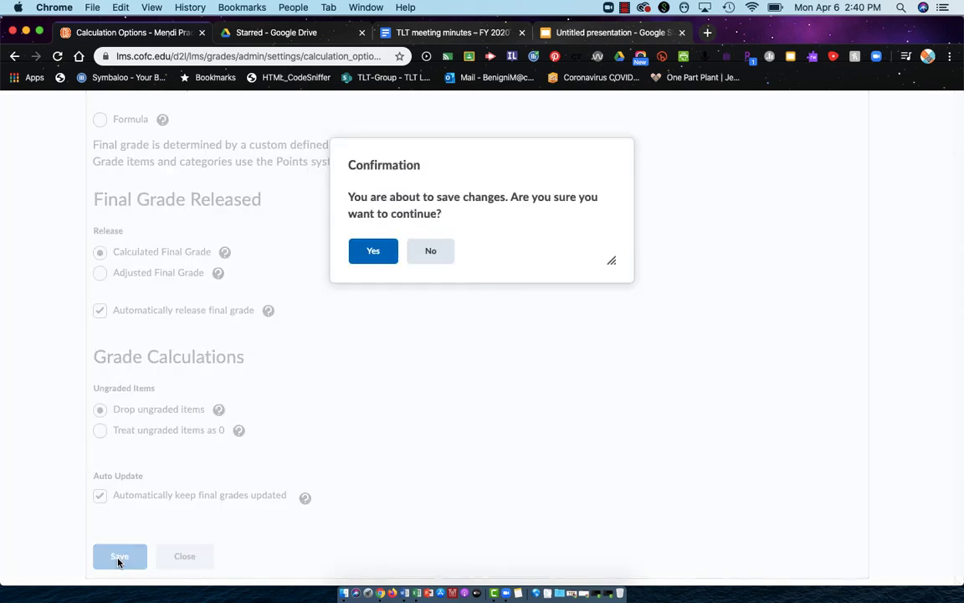
pyautogui.click(374, 250)
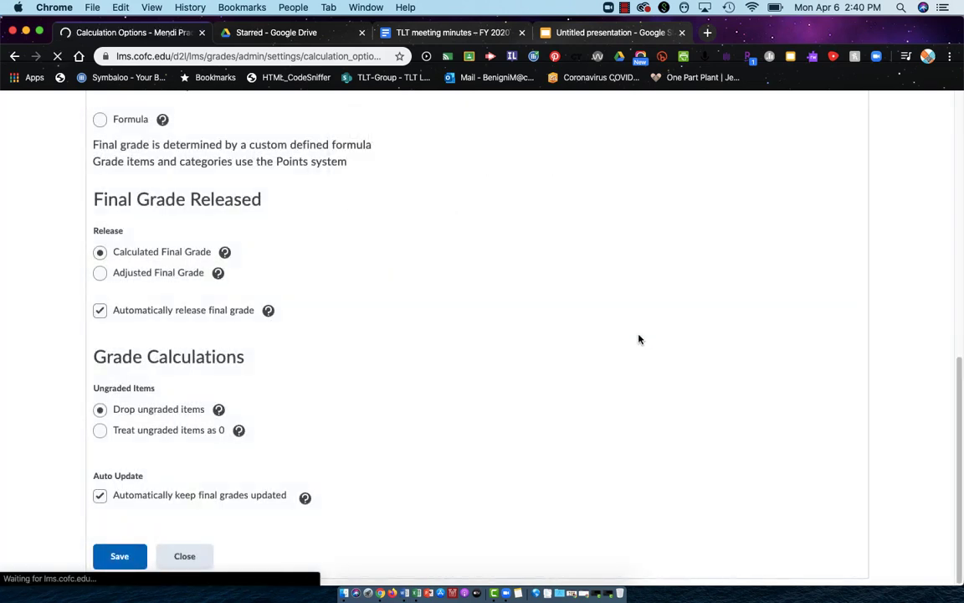